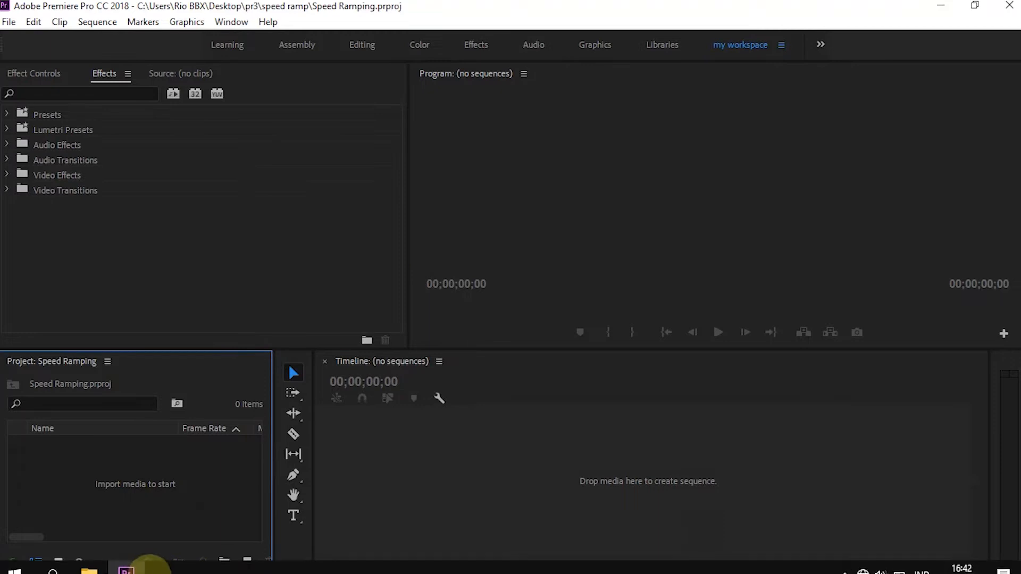
# Step: Import Car footage.mp4 from the speed ramp folder into the project and create a new sequence from it
pyautogui.click(104, 565)
pyautogui.moveTo(397, 289); pyautogui.dragTo(73, 496)
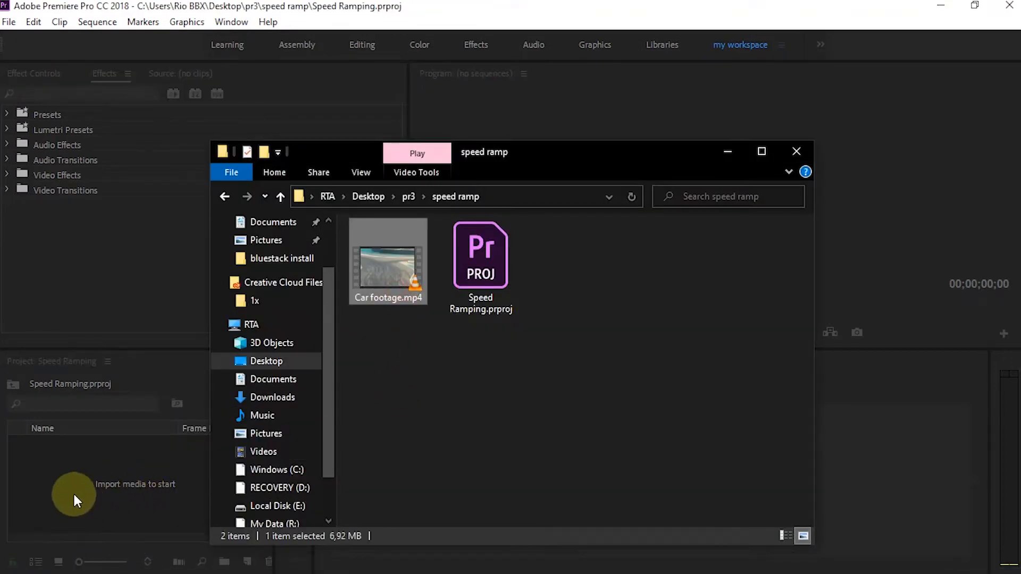
pyautogui.click(139, 496)
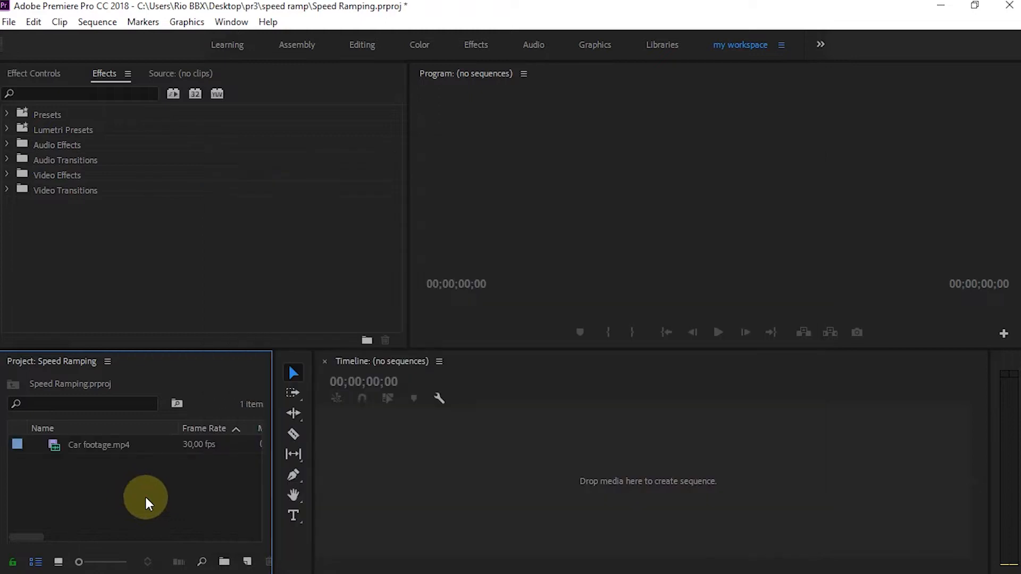
pyautogui.moveTo(98, 450); pyautogui.dragTo(334, 464)
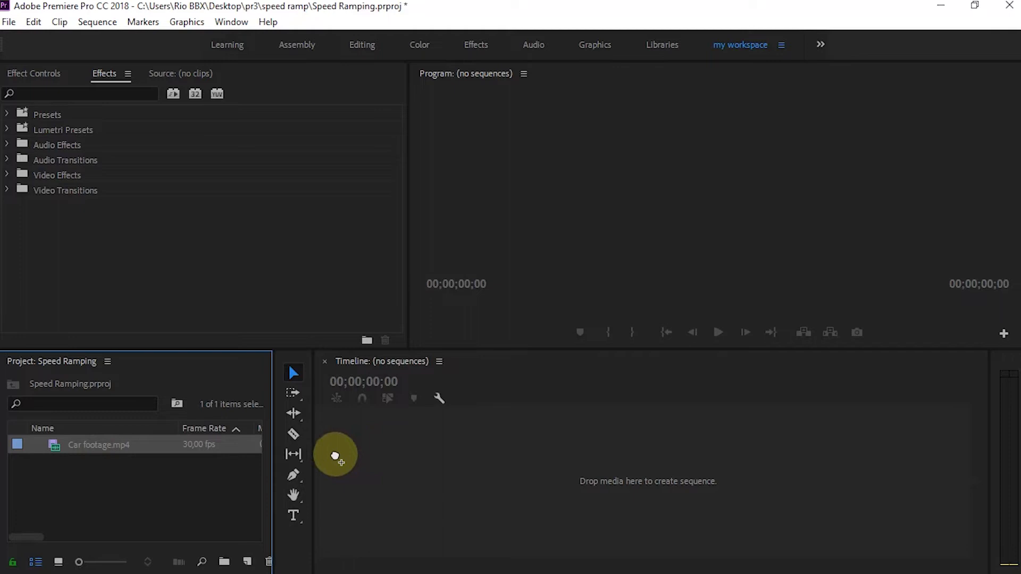
pyautogui.moveTo(378, 454); pyautogui.dragTo(379, 458)
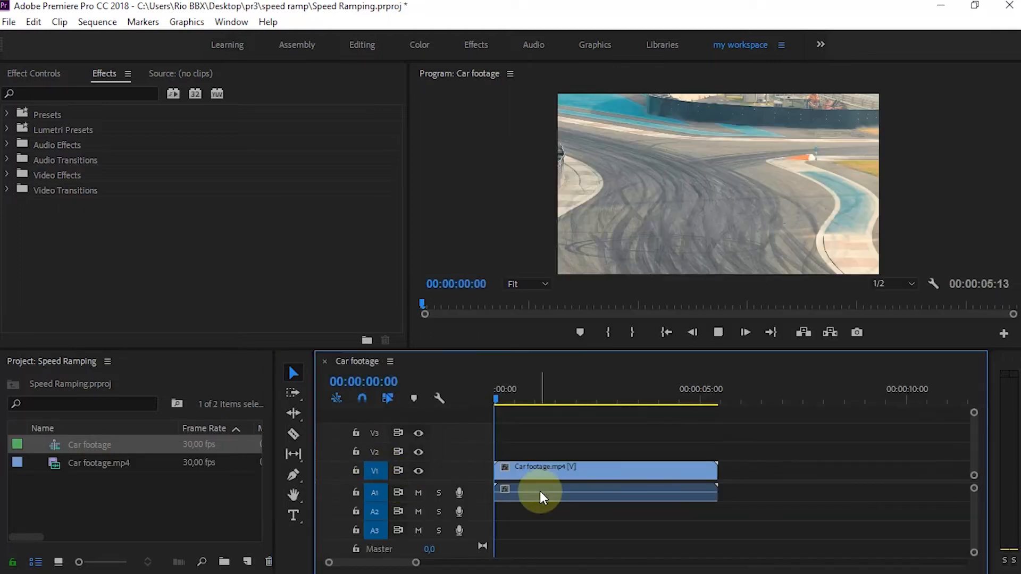
# Step: Play through the car footage sequence and enlarge the Video 1 track's height
pyautogui.press('space')
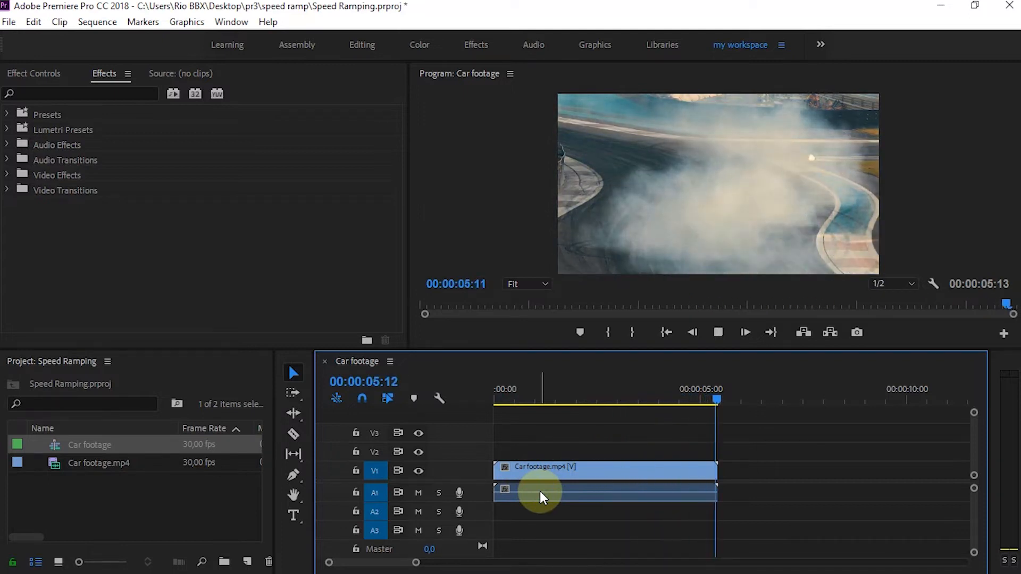
pyautogui.moveTo(538, 404)
pyautogui.mouseDown()
pyautogui.moveTo(493, 405)
pyautogui.moveTo(531, 407)
pyautogui.moveTo(523, 410)
pyautogui.mouseUp()
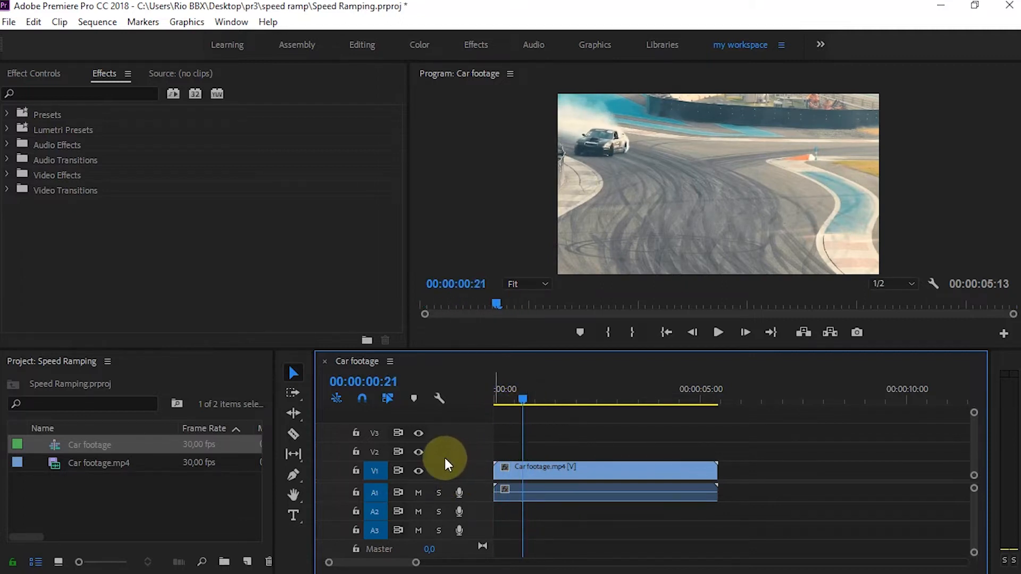
pyautogui.moveTo(441, 462); pyautogui.dragTo(447, 425)
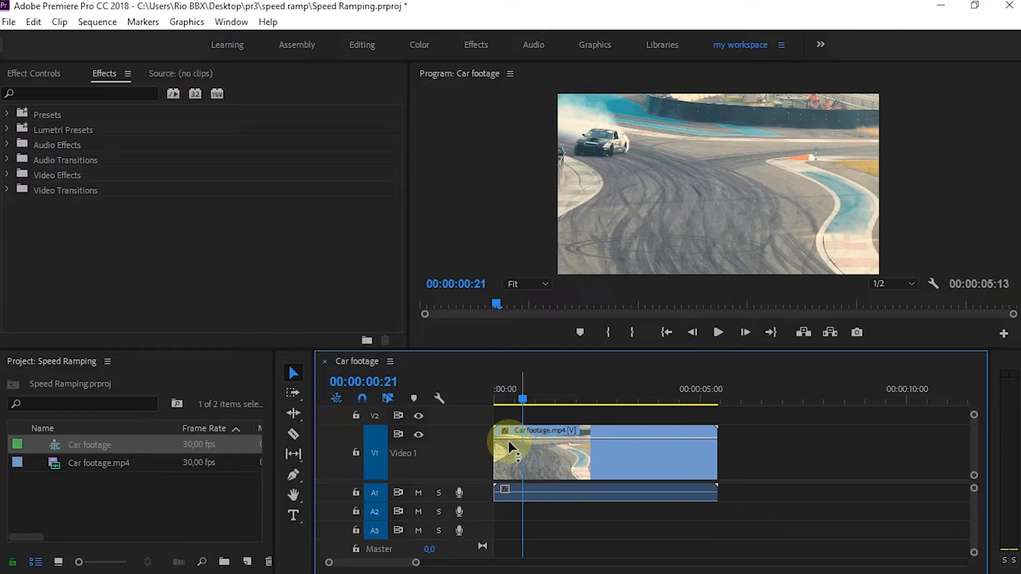
# Step: Unlink the car clip's video and audio, and delete its audio from track A1
pyautogui.click(510, 492)
pyautogui.rightClick(677, 493)
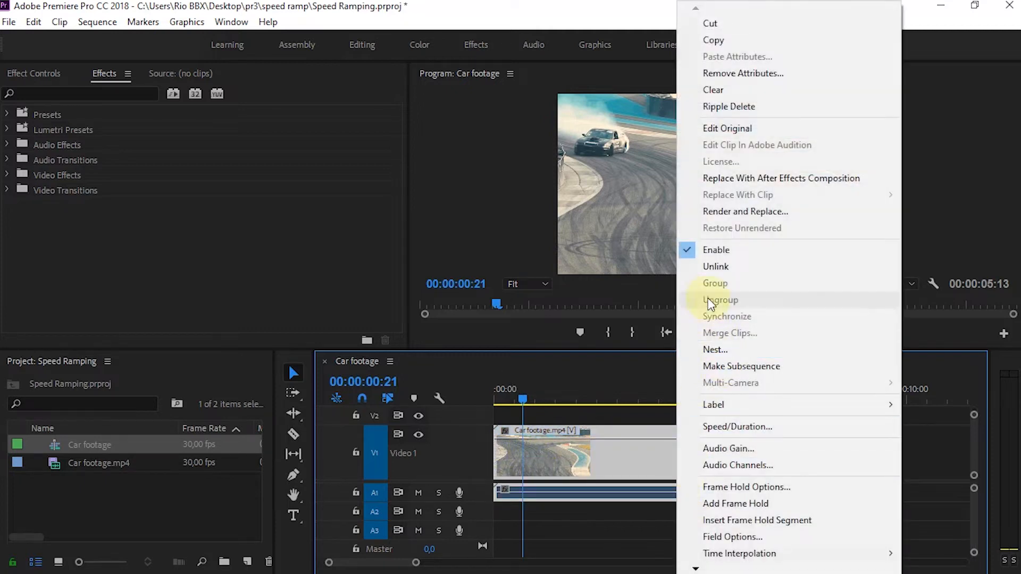
pyautogui.click(711, 267)
pyautogui.click(553, 499)
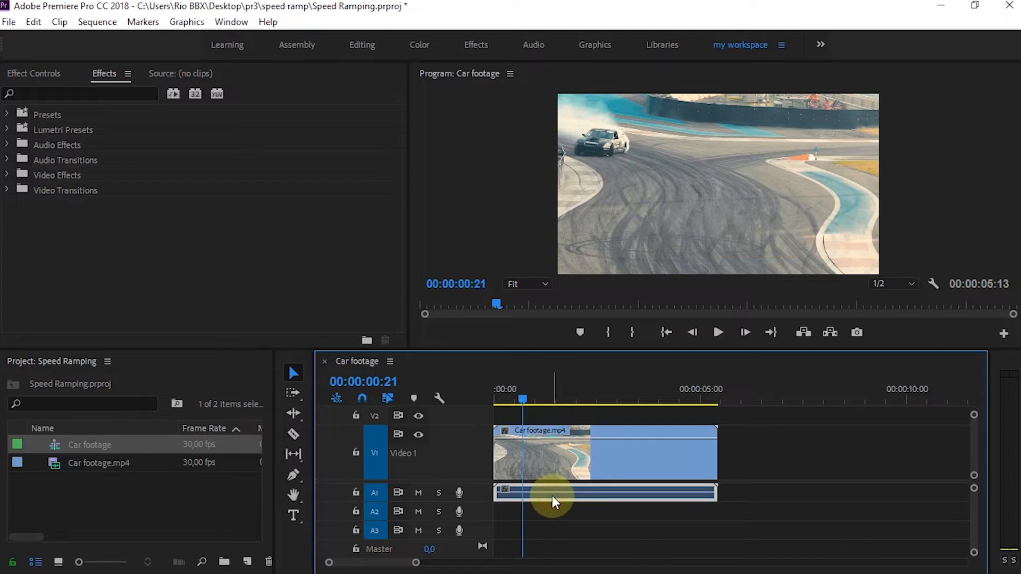
pyautogui.press('Delete')
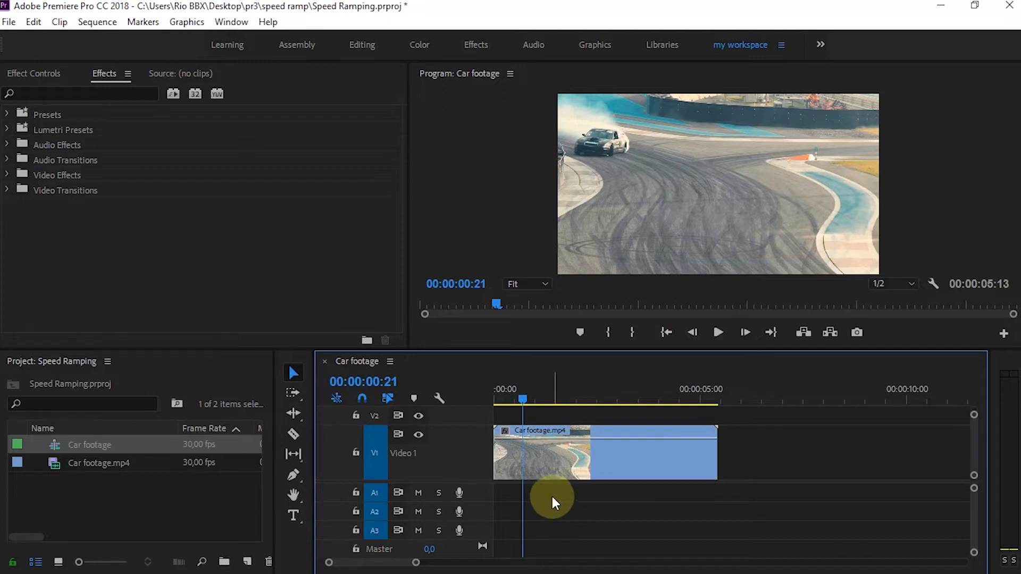
# Step: Place the playhead at 00:00:00:16 and show the Time Remapping Speed keyframe line on the car clip
pyautogui.moveTo(329, 563); pyautogui.dragTo(353, 565)
pyautogui.click(596, 406)
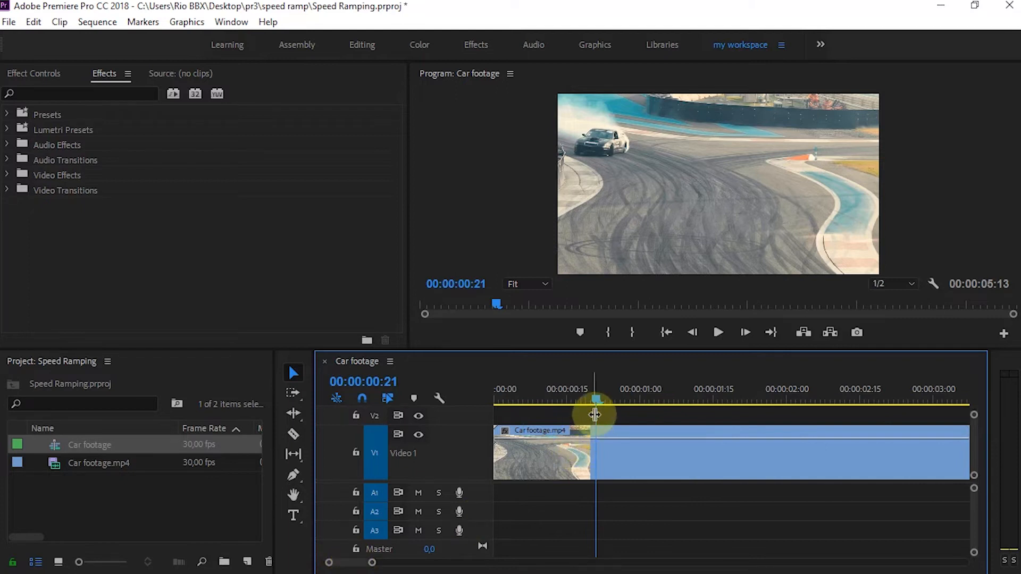
pyautogui.moveTo(596, 406); pyautogui.dragTo(571, 404)
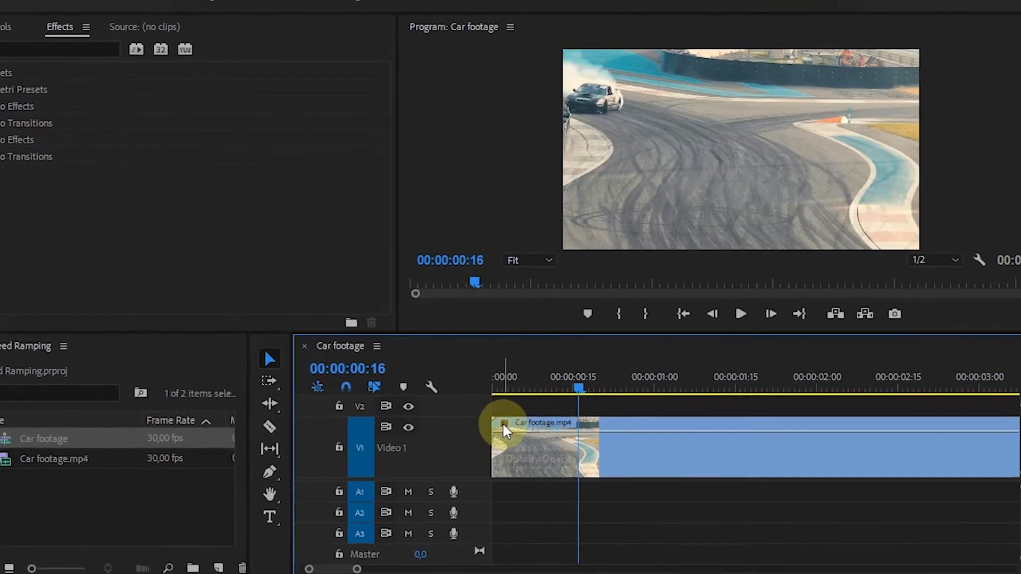
pyautogui.click(503, 418)
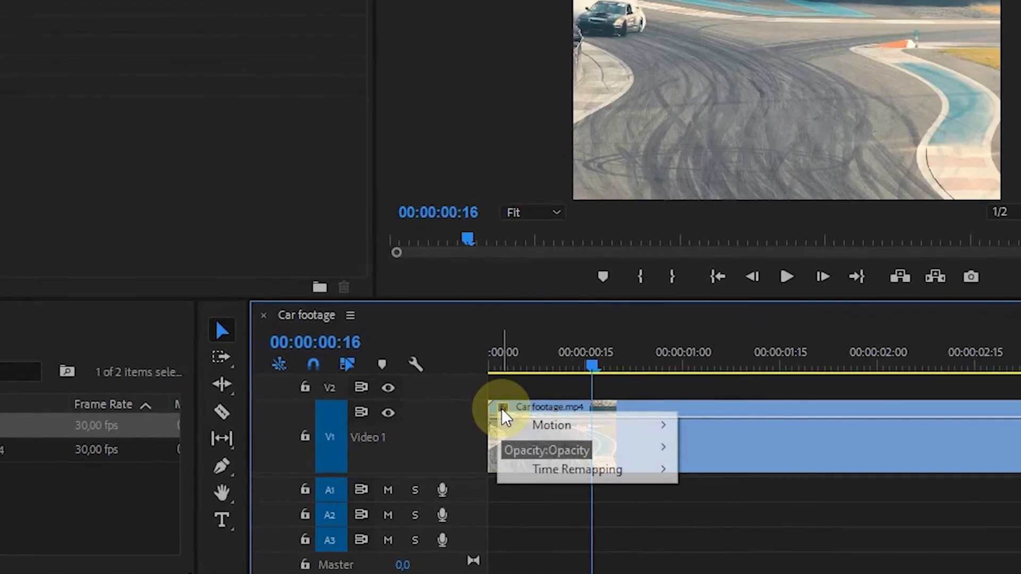
pyautogui.moveTo(550, 465)
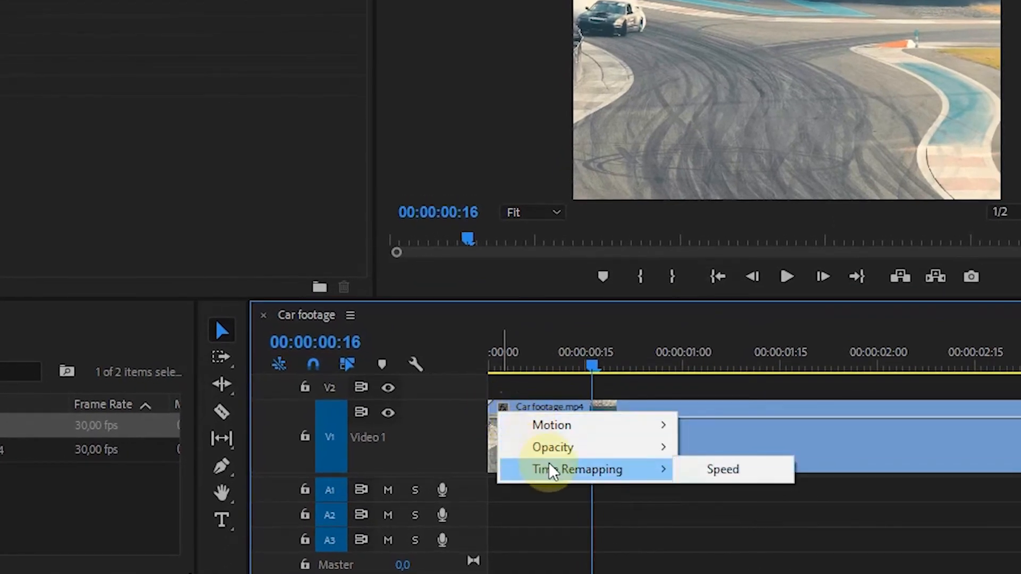
pyautogui.click(723, 468)
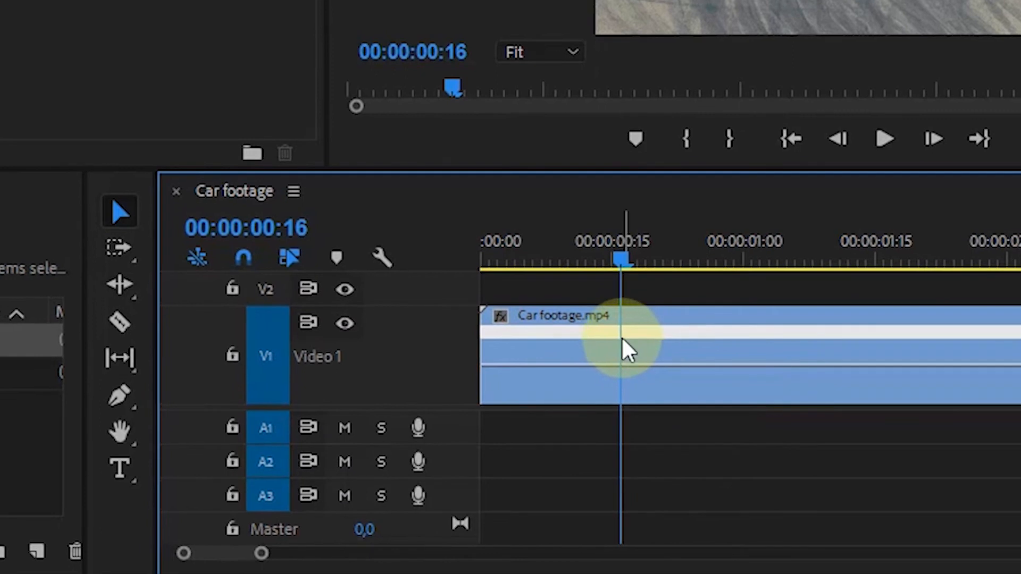
# Step: Add a speed keyframe to the car clip at 00:00:00:16 and lower the speed after it to about 53%
pyautogui.click(631, 352)
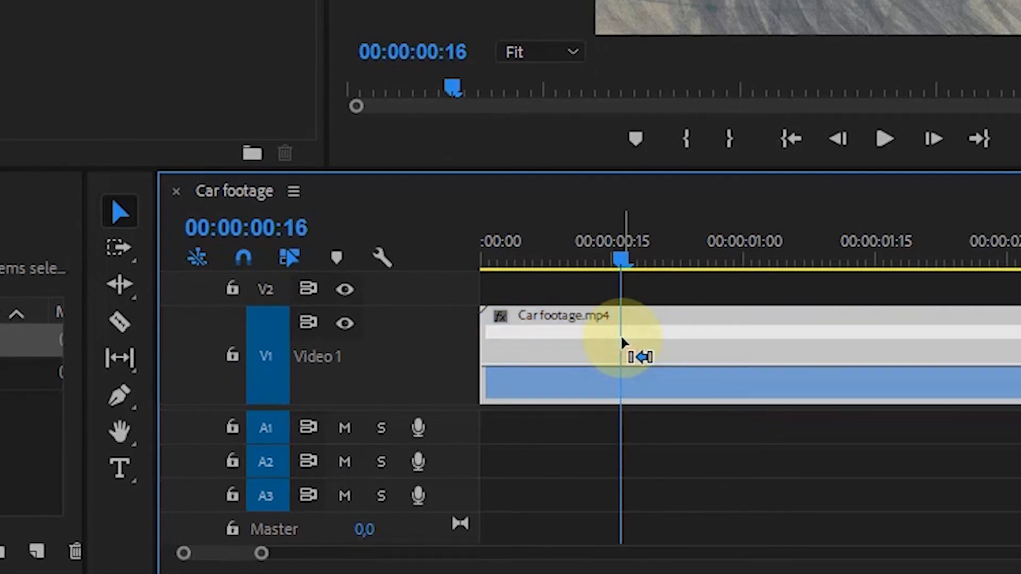
pyautogui.keyDown('ctrl'); pyautogui.click(623, 375); pyautogui.keyUp('ctrl')
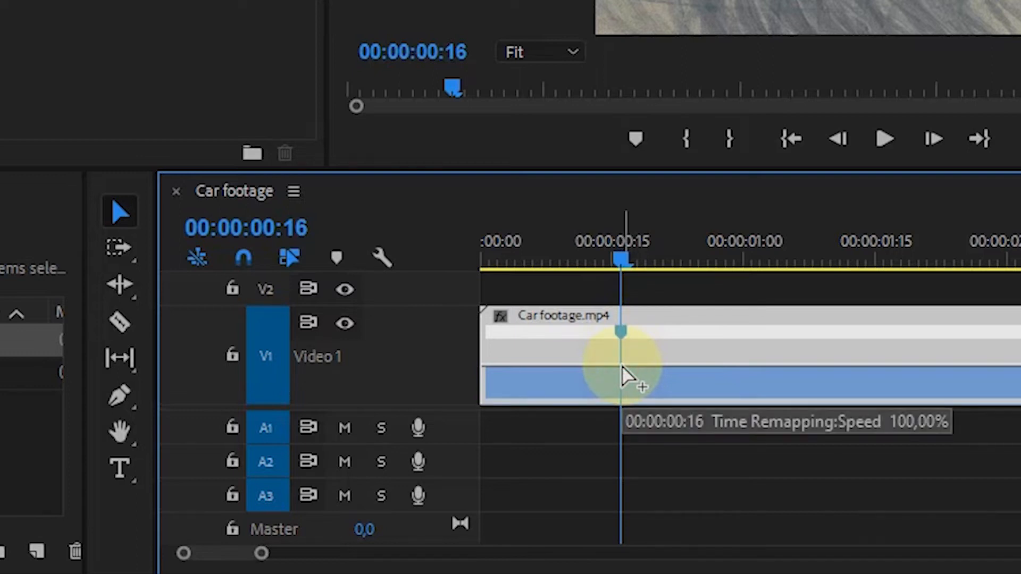
pyautogui.moveTo(625, 335); pyautogui.dragTo(628, 336)
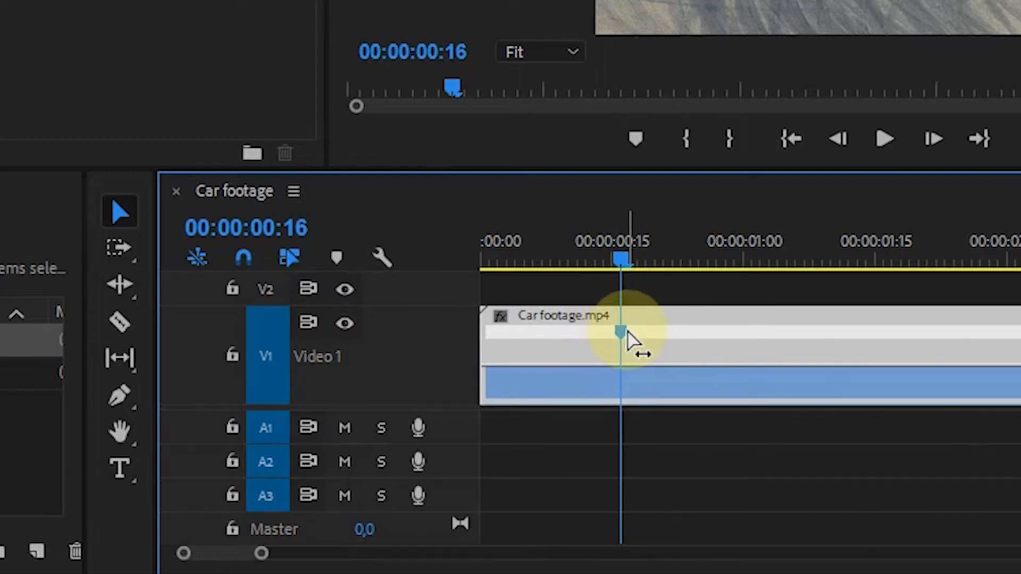
pyautogui.click(634, 366)
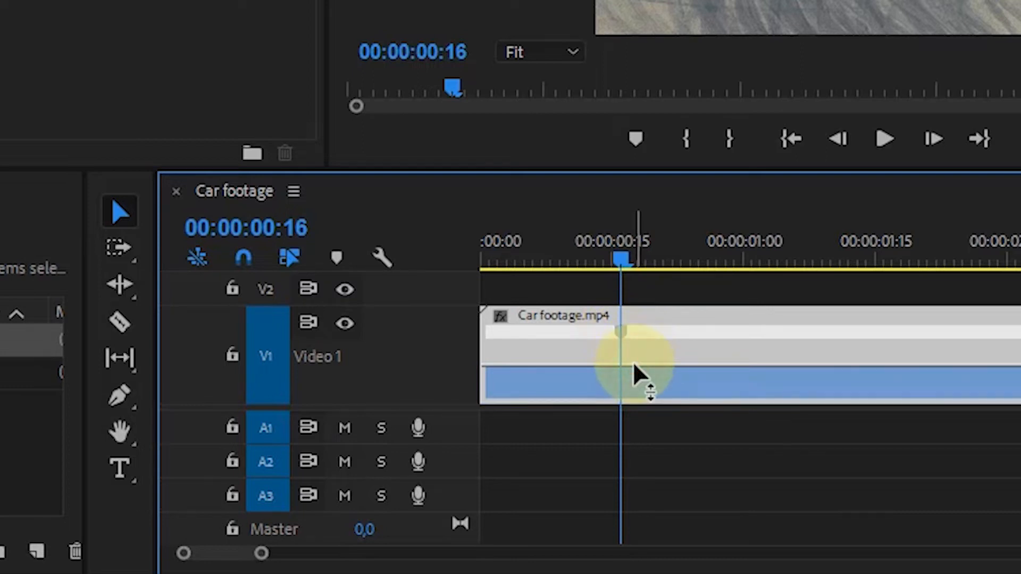
pyautogui.moveTo(633, 370); pyautogui.dragTo(634, 369)
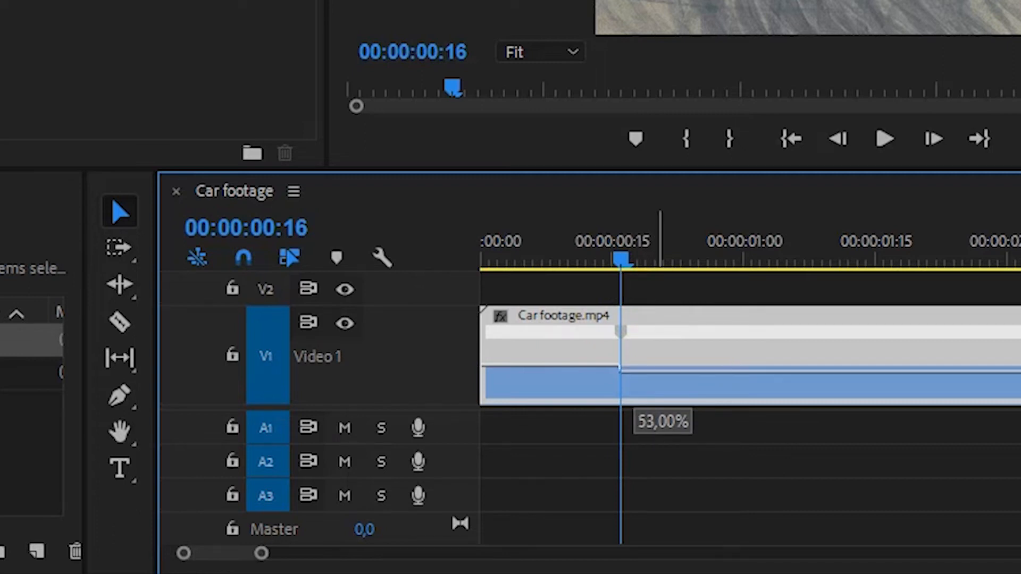
pyautogui.moveTo(633, 369); pyautogui.dragTo(633, 369)
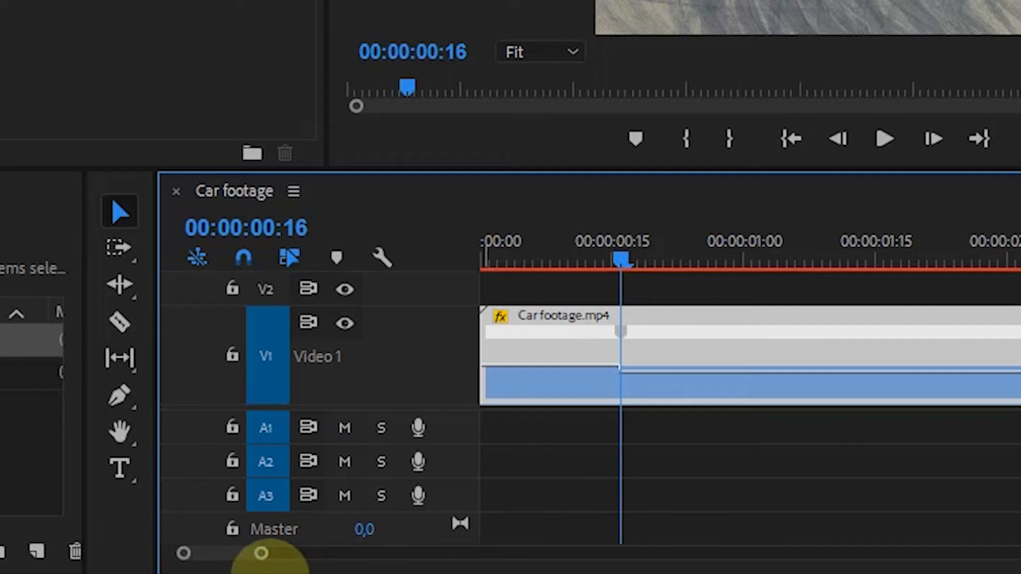
# Step: Split the speed keyframe into a gradual slowdown ramp running from 00:00:00:16 to about 00:00:01:08
pyautogui.moveTo(182, 547); pyautogui.dragTo(197, 558)
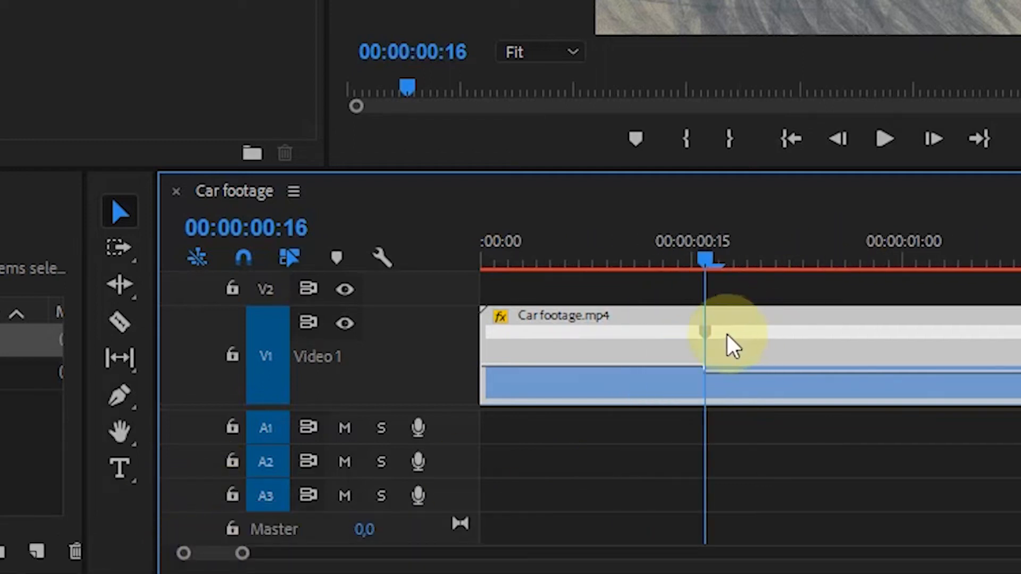
pyautogui.moveTo(713, 341); pyautogui.dragTo(749, 343)
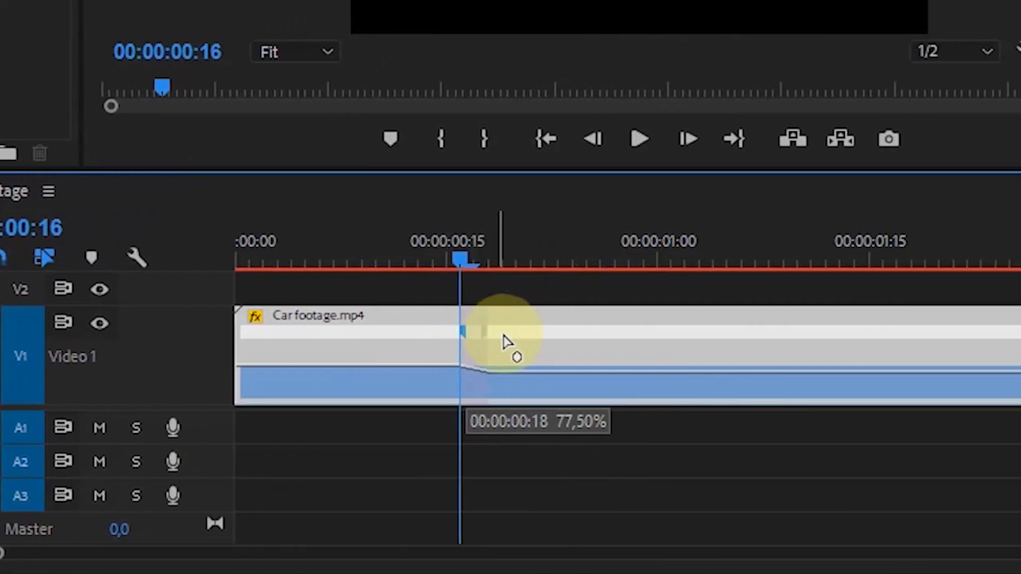
pyautogui.moveTo(505, 341); pyautogui.dragTo(692, 333)
pyautogui.moveTo(528, 327)
pyautogui.mouseDown()
pyautogui.moveTo(511, 345)
pyautogui.moveTo(669, 334)
pyautogui.moveTo(618, 338)
pyautogui.moveTo(475, 403)
pyautogui.moveTo(538, 370)
pyautogui.mouseUp()
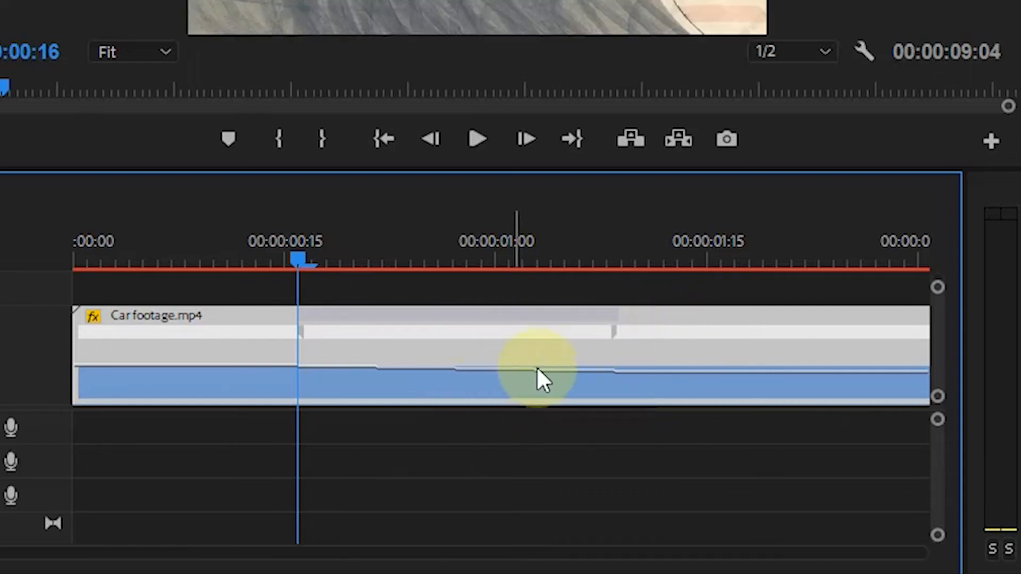
# Step: Smooth the slowdown ramp into a curve with its handle and shorten it to end at about 00:00:01:00
pyautogui.click(615, 343)
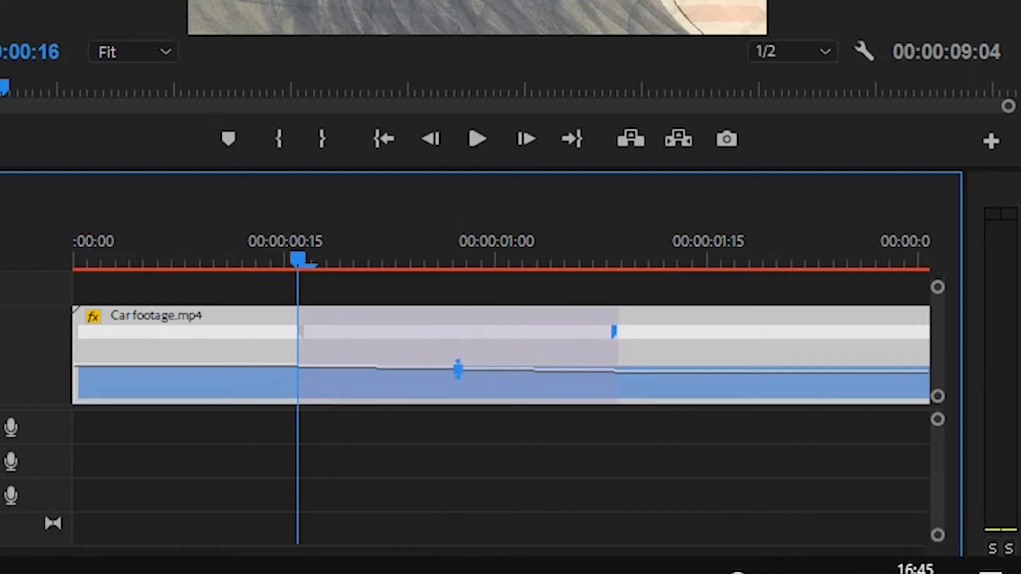
pyautogui.press('=')
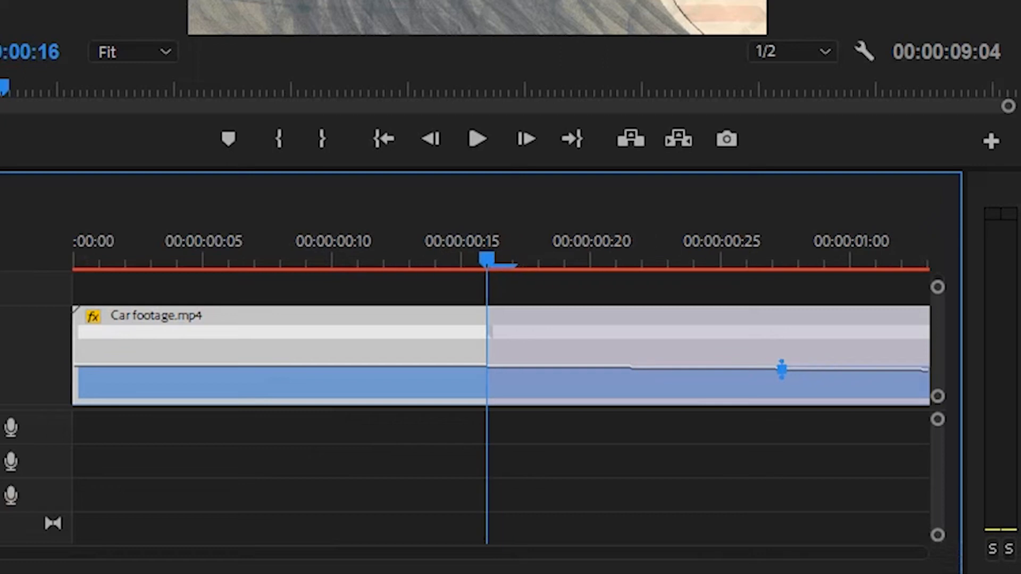
pyautogui.press('h')
pyautogui.moveTo(534, 366); pyautogui.dragTo(196, 423)
pyautogui.press('v')
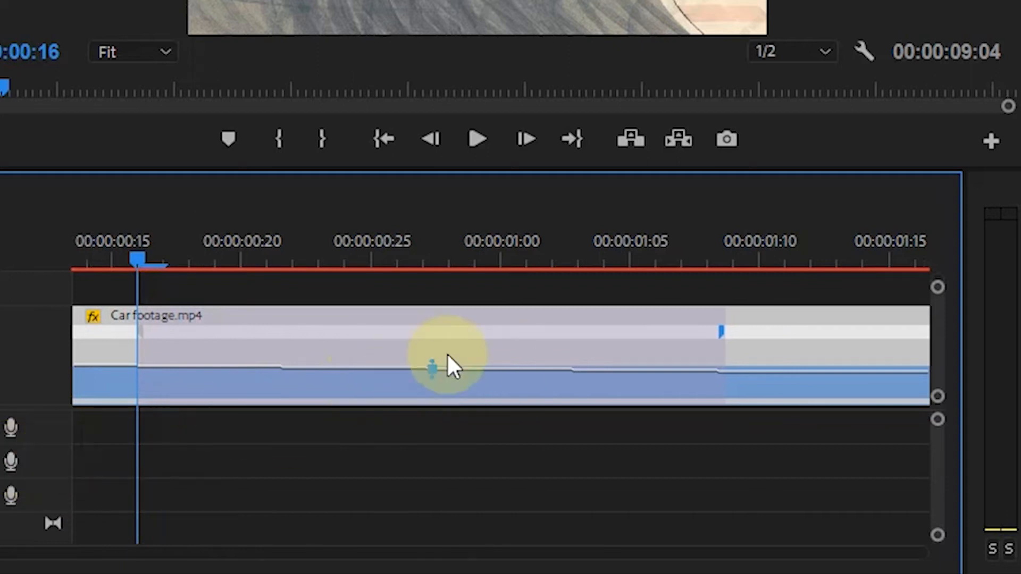
pyautogui.moveTo(437, 359); pyautogui.dragTo(394, 355)
pyautogui.moveTo(394, 364); pyautogui.dragTo(513, 349)
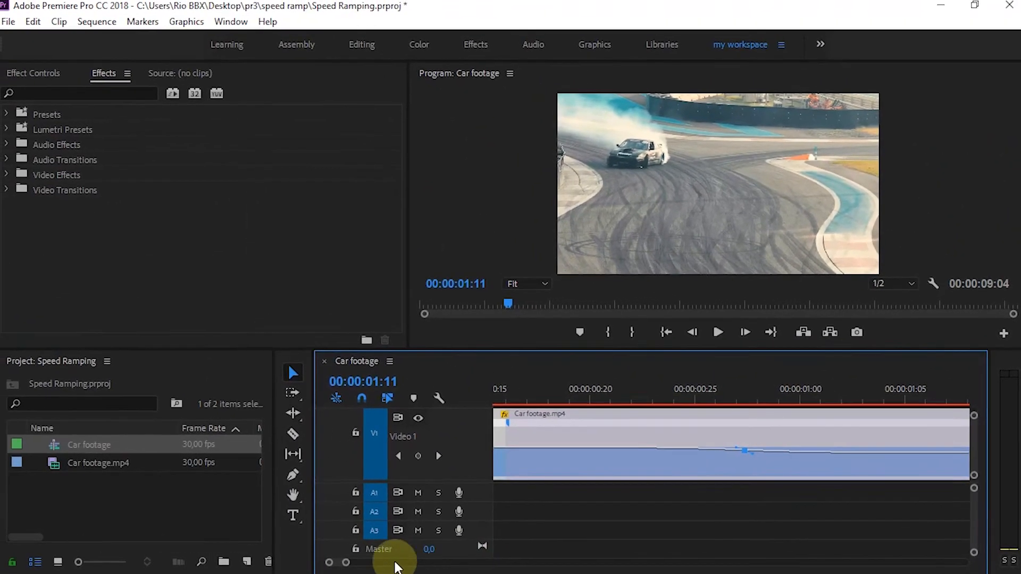
pyautogui.moveTo(348, 563); pyautogui.dragTo(390, 563)
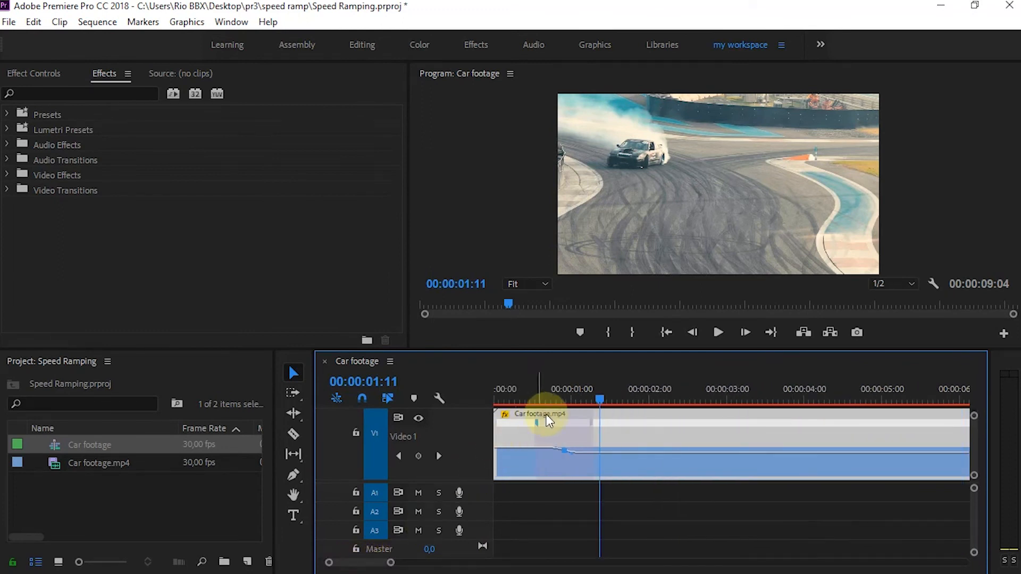
pyautogui.moveTo(591, 425); pyautogui.dragTo(572, 432)
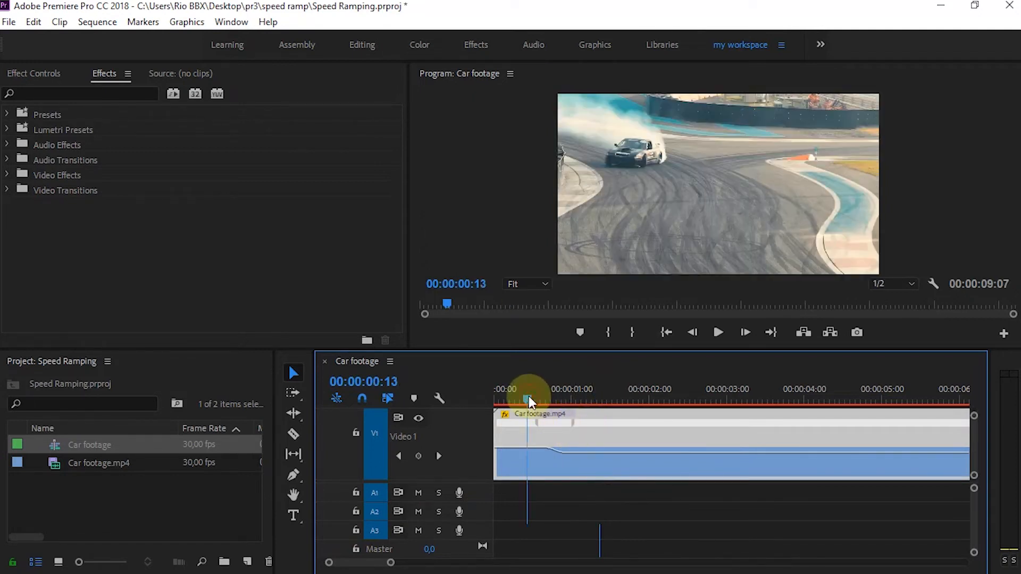
# Step: Add a second speed keyframe to the car clip at 00:00:03:18 and raise the speed after it to about 95%
pyautogui.moveTo(390, 562); pyautogui.dragTo(417, 562)
pyautogui.moveTo(556, 404); pyautogui.dragTo(637, 403)
pyautogui.click(640, 456)
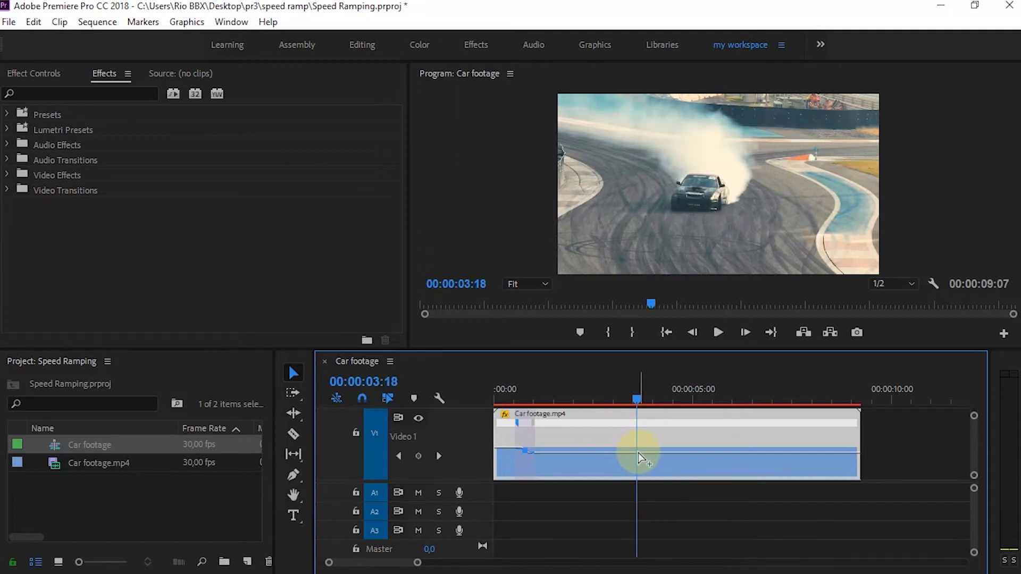
pyautogui.keyDown('ctrl'); pyautogui.click(640, 456); pyautogui.keyUp('ctrl')
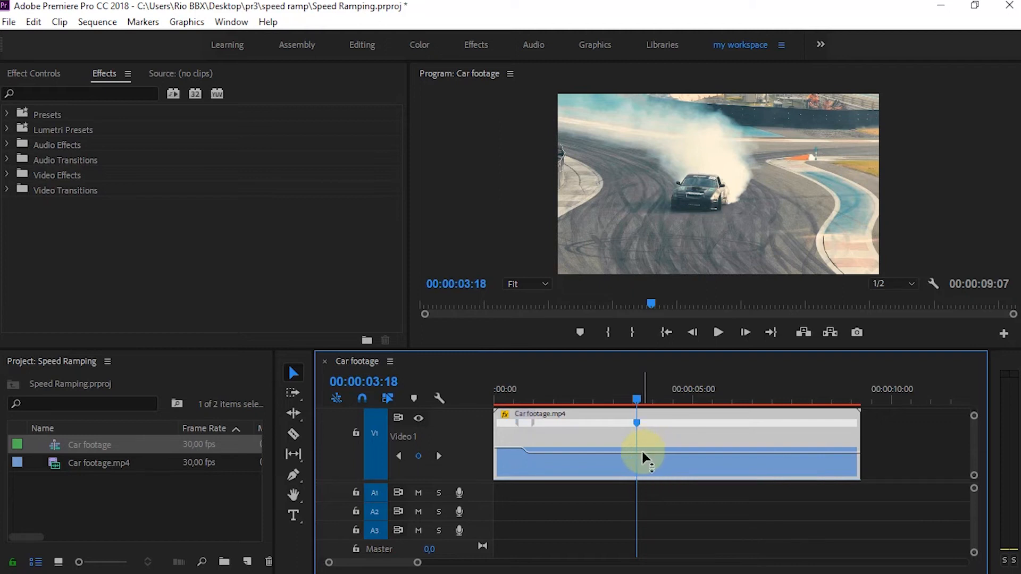
pyautogui.moveTo(644, 456); pyautogui.dragTo(645, 451)
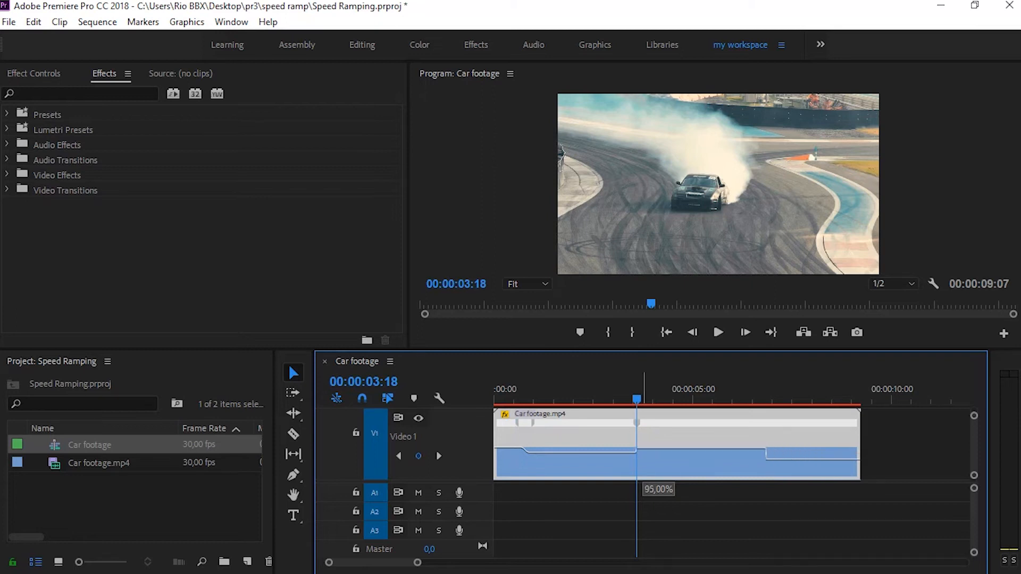
pyautogui.moveTo(645, 451); pyautogui.dragTo(662, 429)
# Step: Split the second speed keyframe into a ramp from 00:00:03:18 to about 00:00:04:03 and smooth it into a curve with its handle
pyautogui.moveTo(330, 564); pyautogui.dragTo(351, 562)
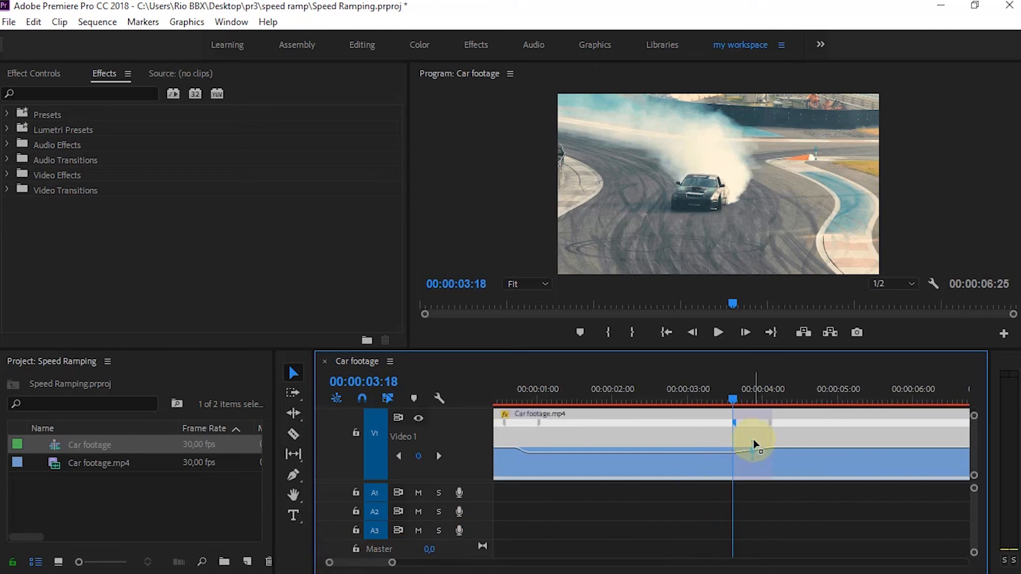
pyautogui.moveTo(763, 443); pyautogui.dragTo(765, 441)
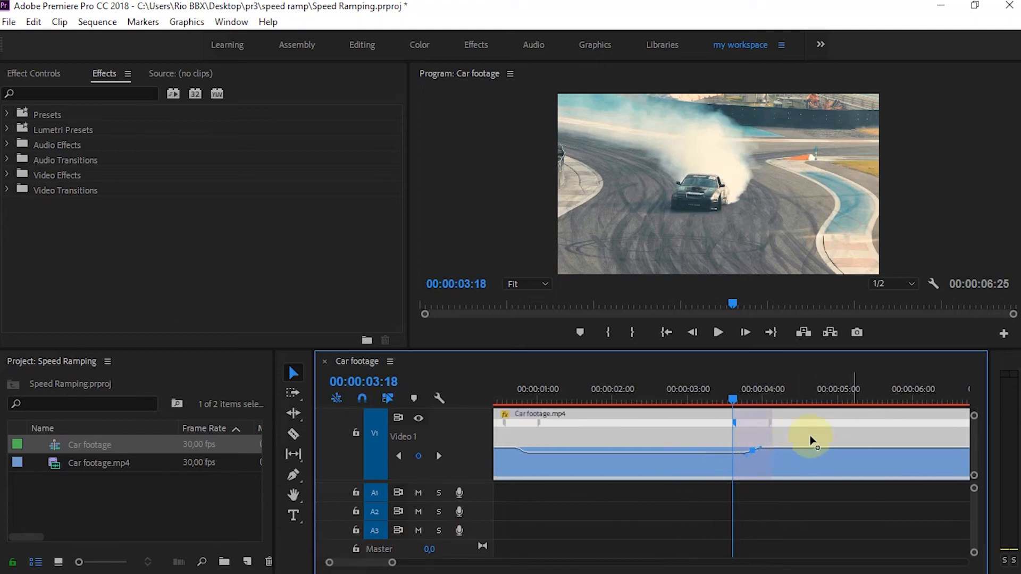
# Step: Play back the whole car clip from near its start to review the slowdown and speed-up ramps
pyautogui.click(752, 450)
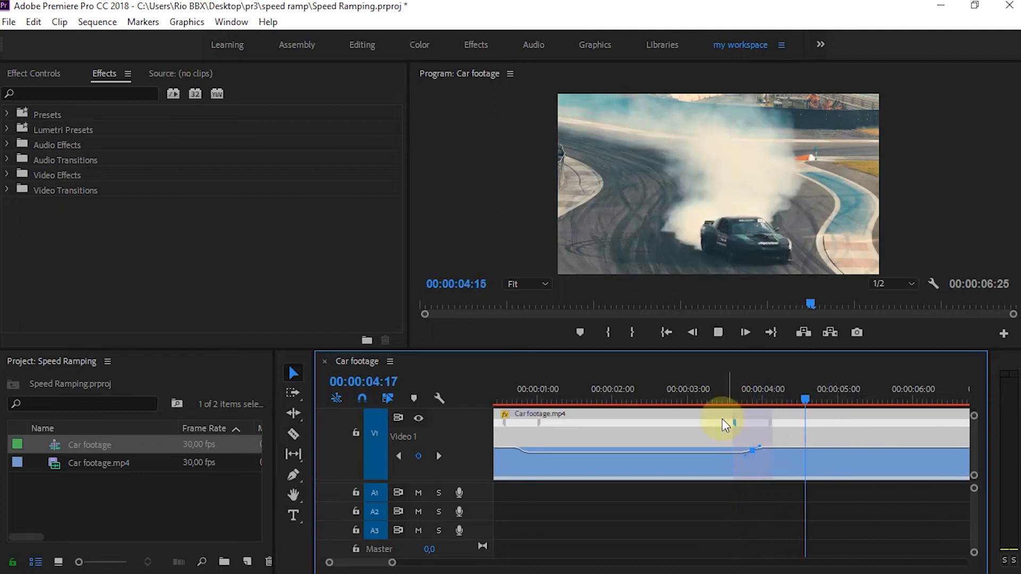
pyautogui.press('space')
pyautogui.moveTo(392, 563); pyautogui.dragTo(443, 563)
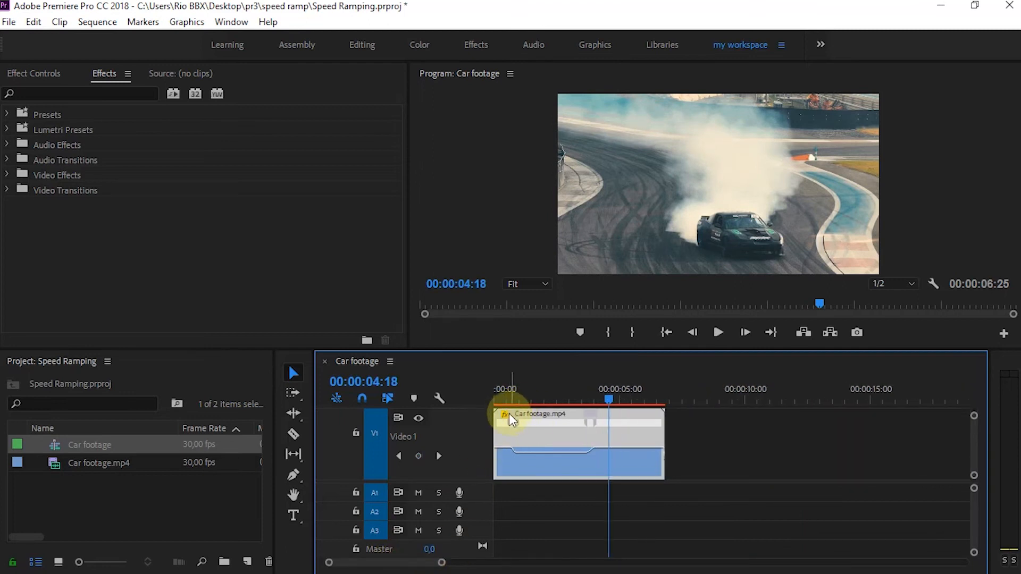
pyautogui.click(510, 399)
pyautogui.press('space')
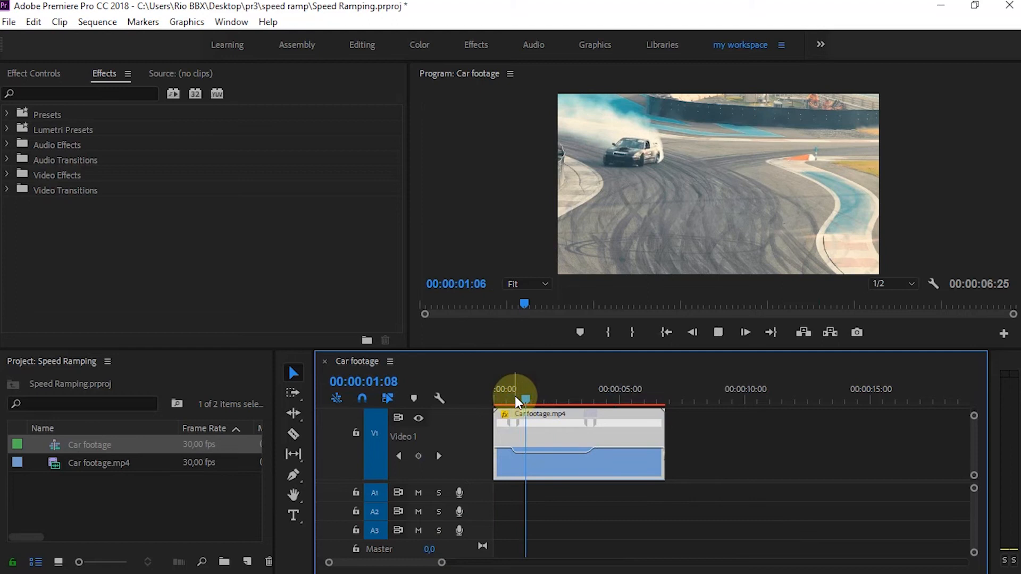
pyautogui.click(515, 400)
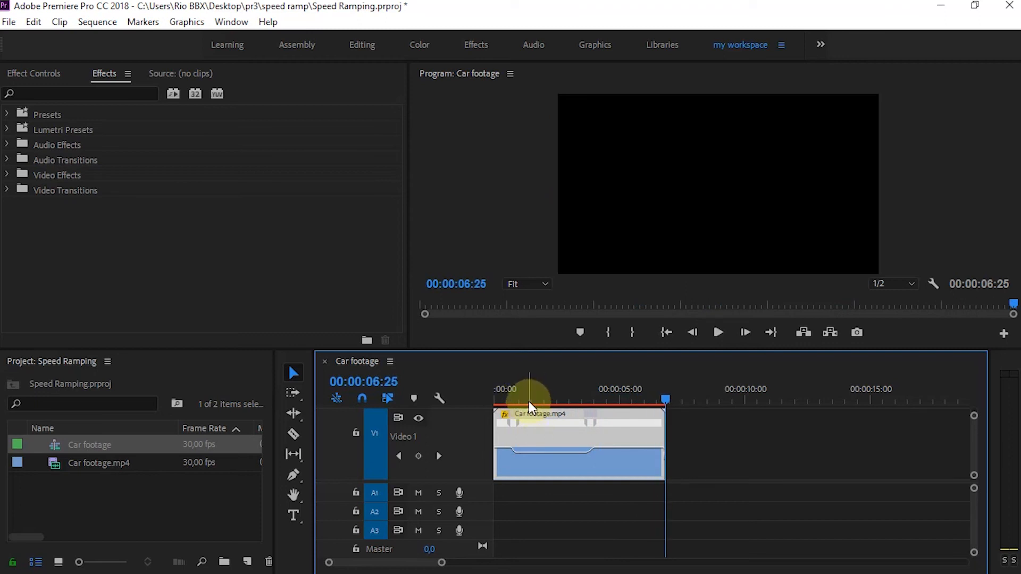
# Step: Set the car clip's time interpolation to Optical Flow in its speed and duration settings
pyautogui.click(527, 399)
pyautogui.rightClick(539, 445)
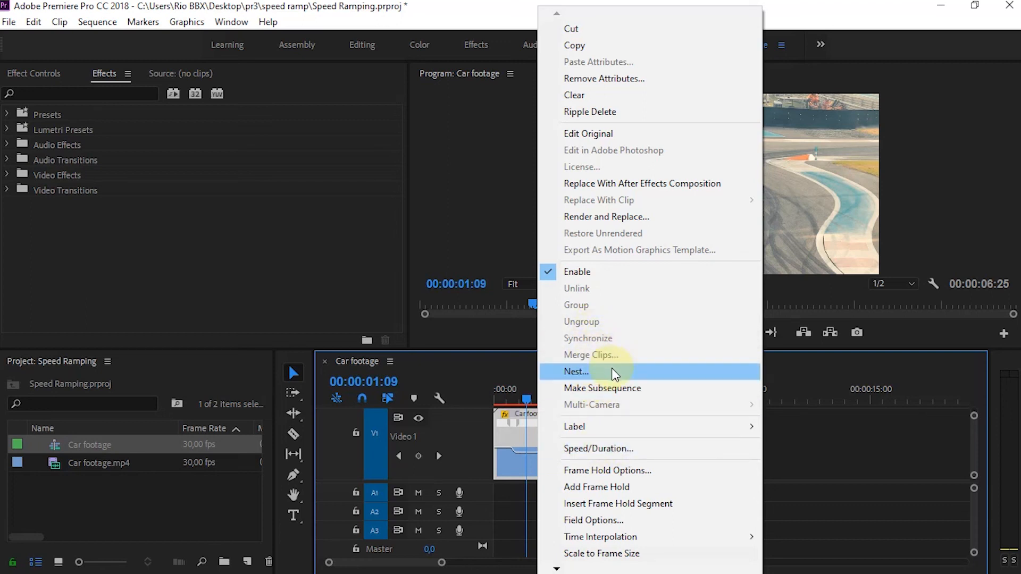
pyautogui.click(607, 450)
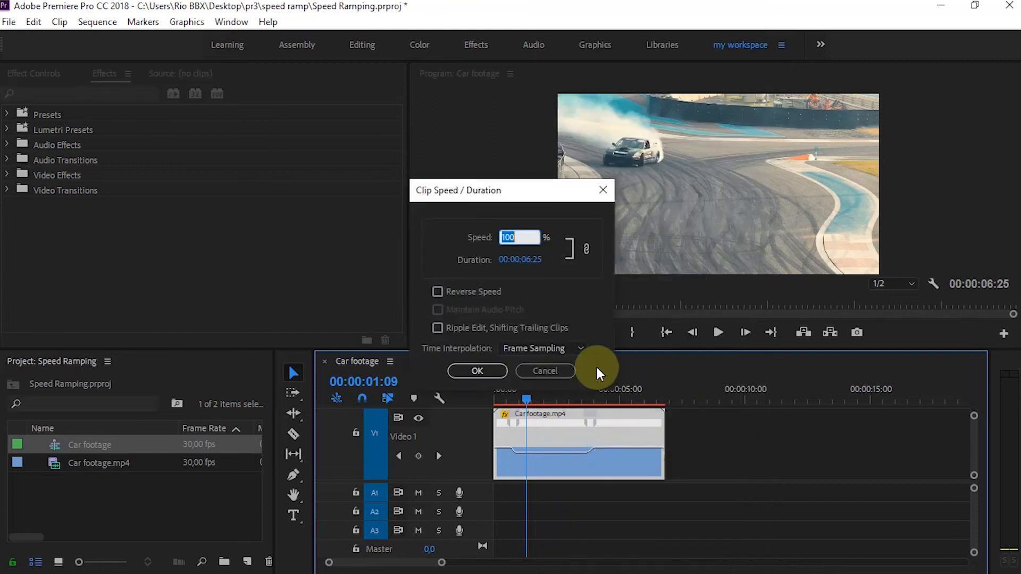
pyautogui.click(531, 347)
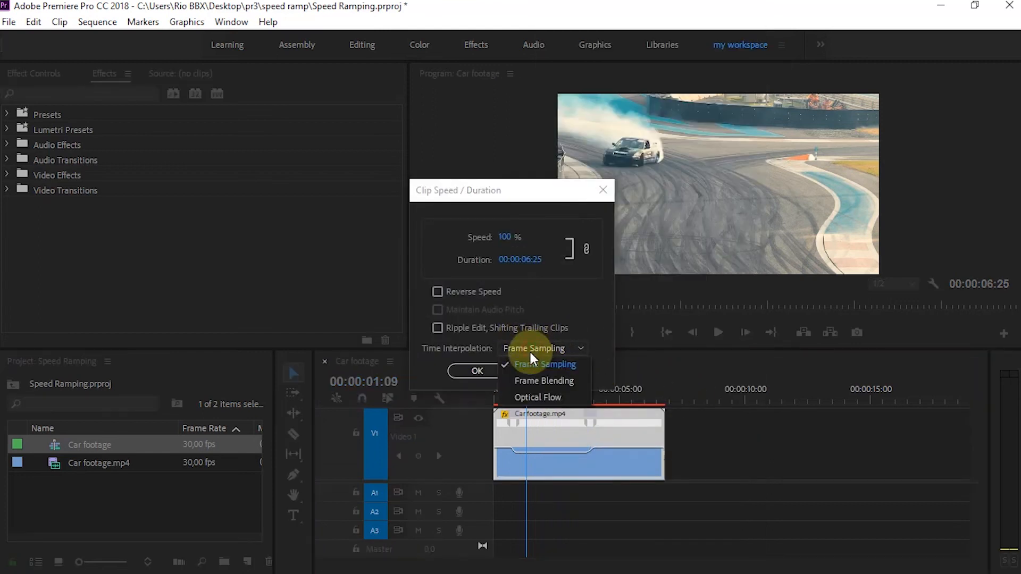
pyautogui.click(526, 397)
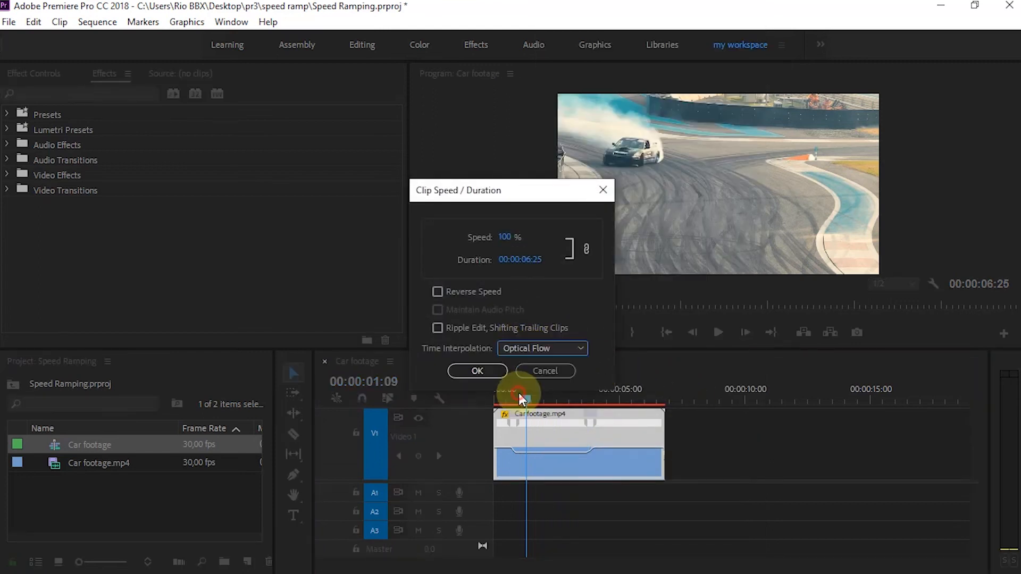
pyautogui.click(477, 372)
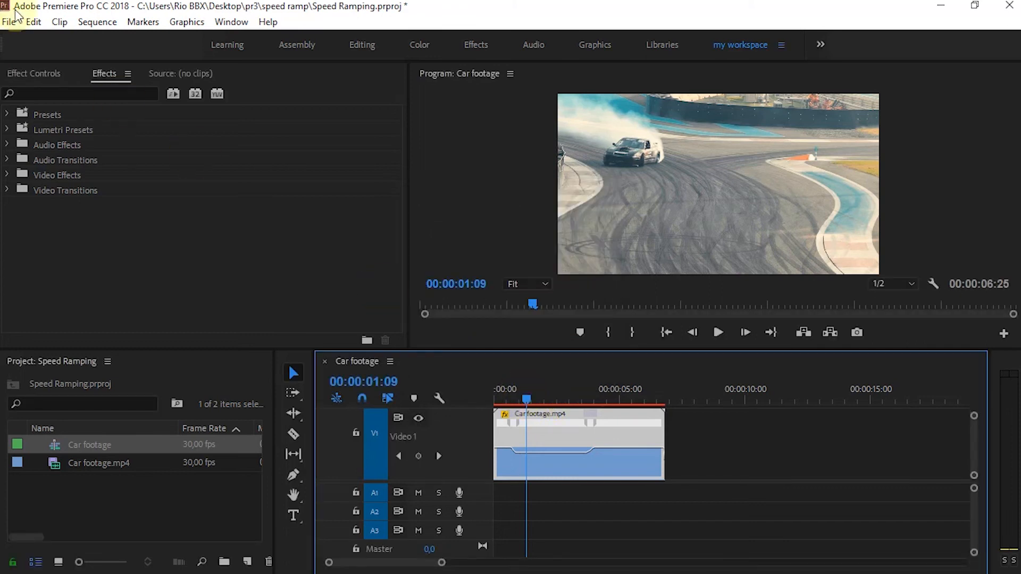
# Step: Render the car footage sequence with Render In to Out and play the result from the beginning
pyautogui.click(6, 23)
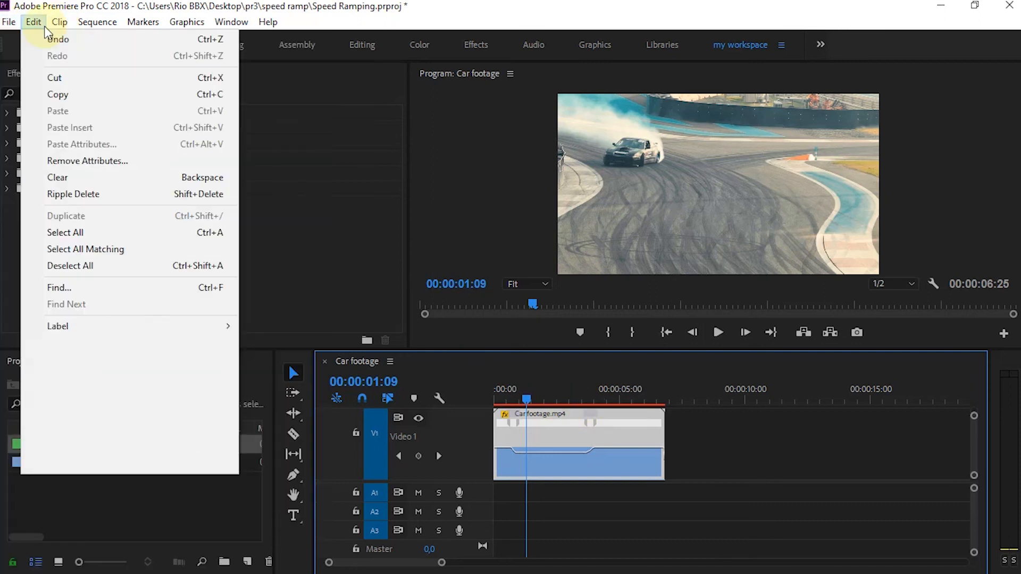
pyautogui.moveTo(88, 21)
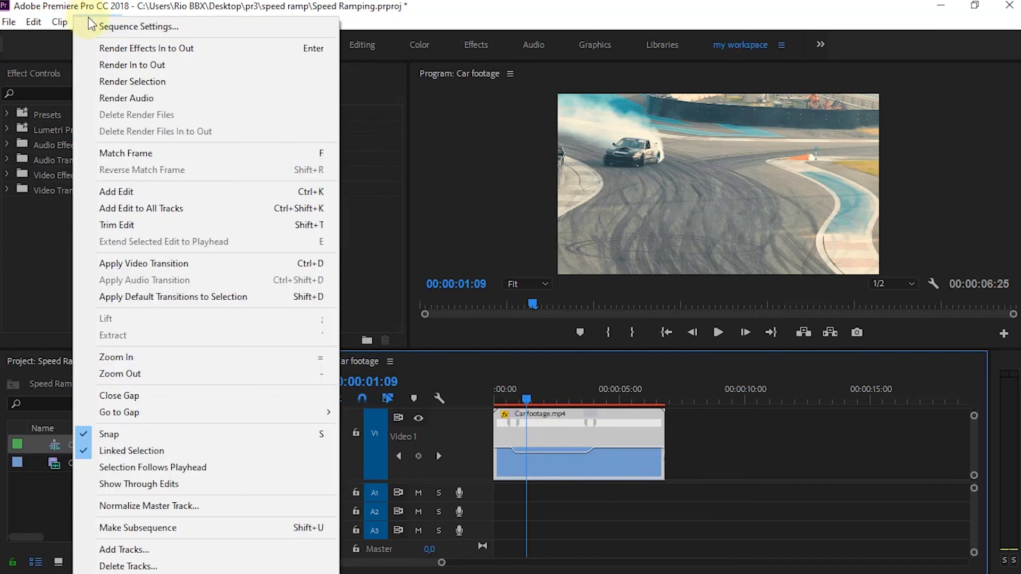
pyautogui.click(127, 66)
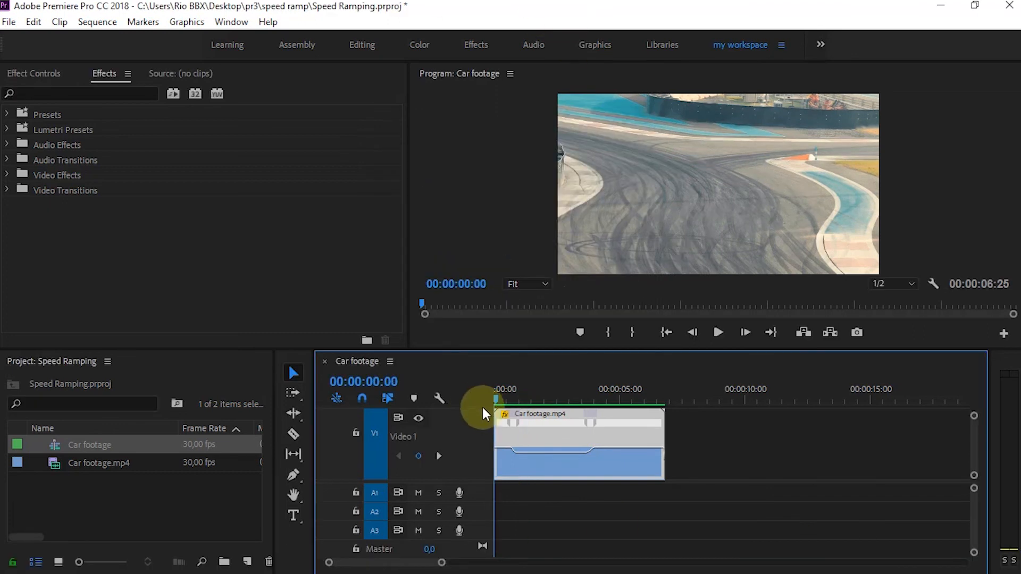
pyautogui.press('space')
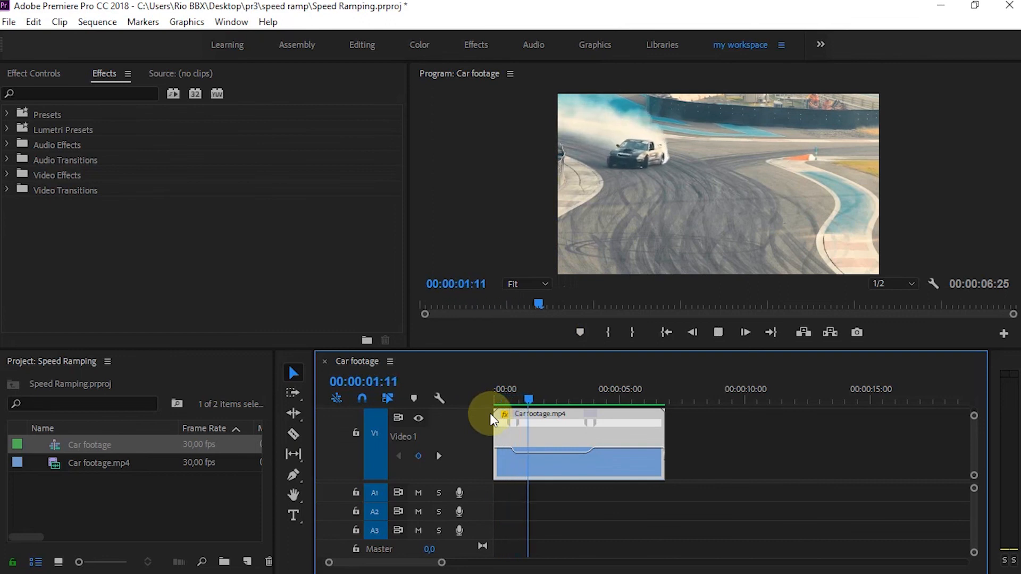